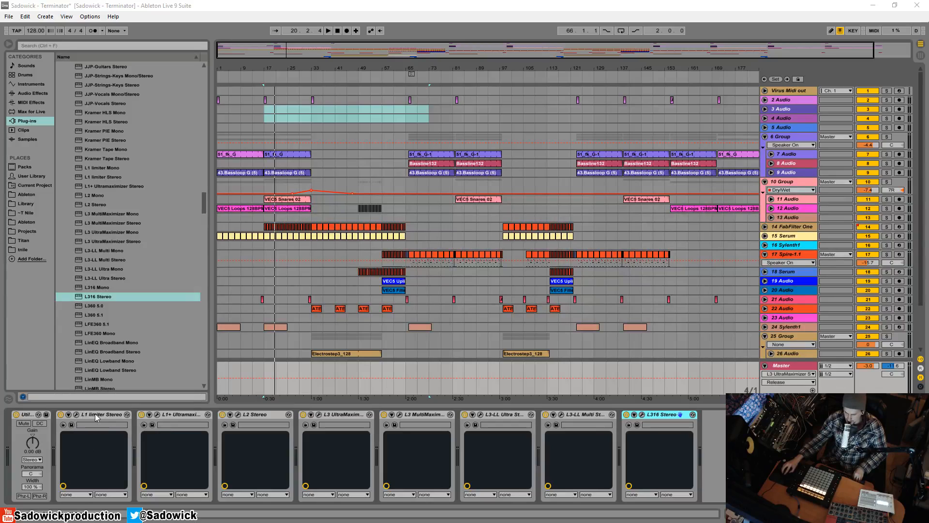
# Open the L1 limiter from the master device chain, examine its threshold, ceiling and release controls, and close it
pyautogui.click(77, 417)
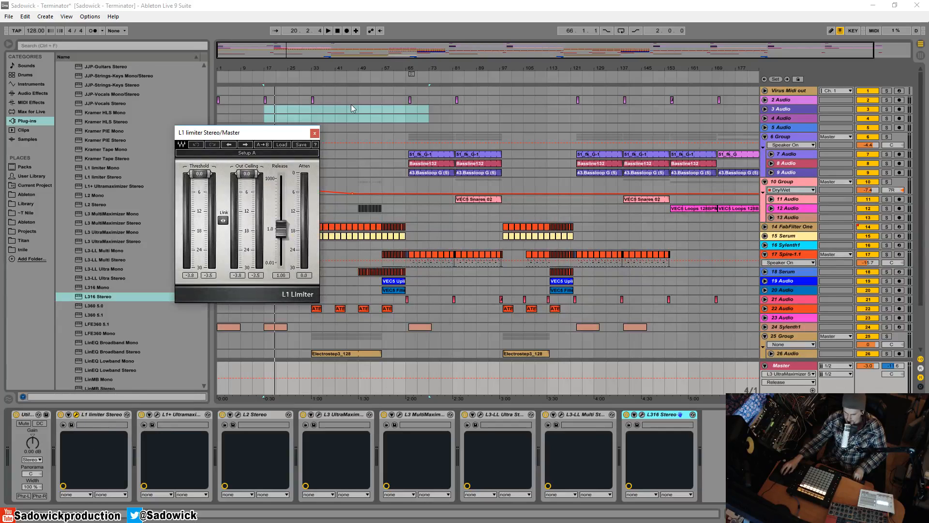
pyautogui.moveTo(284, 134); pyautogui.dragTo(262, 138)
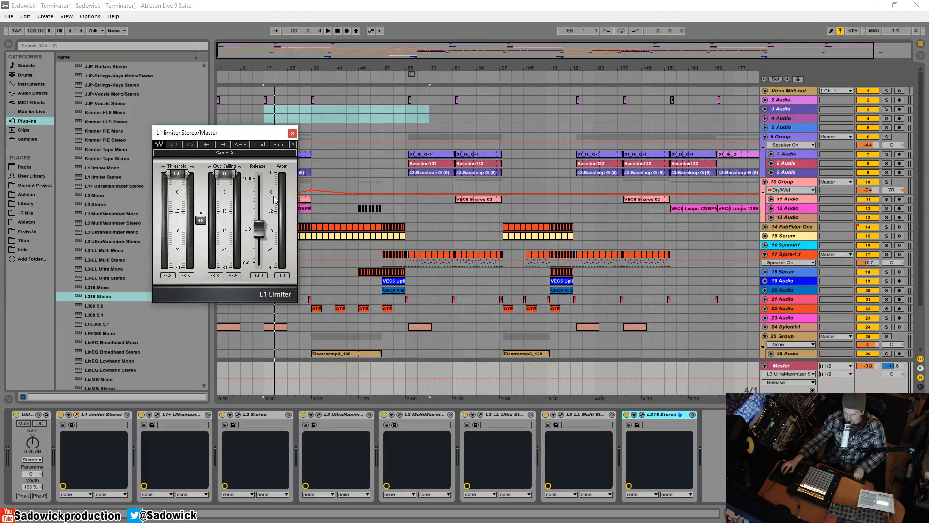
pyautogui.moveTo(236, 134); pyautogui.dragTo(224, 129)
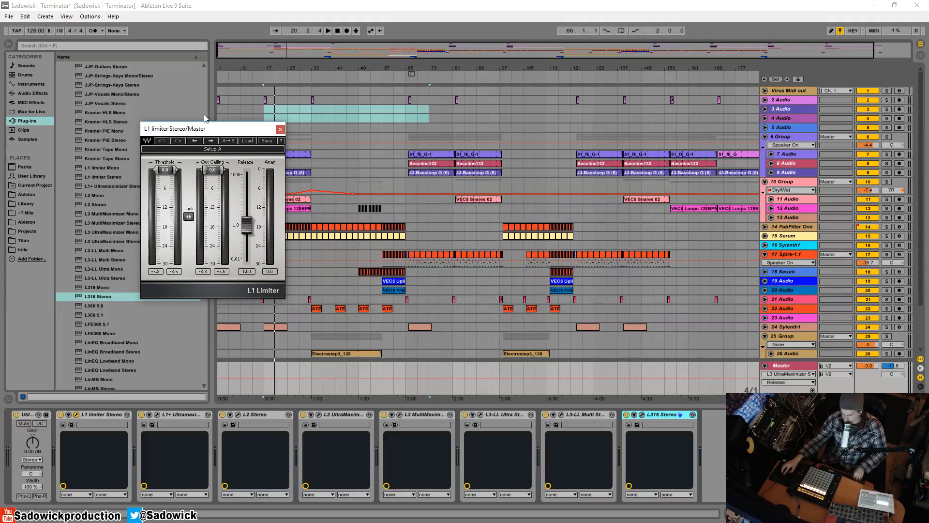
pyautogui.click(281, 129)
# Open the L1+ Ultramaximizer and examine its input, quantize, dither, shaping and domain controls
pyautogui.click(157, 414)
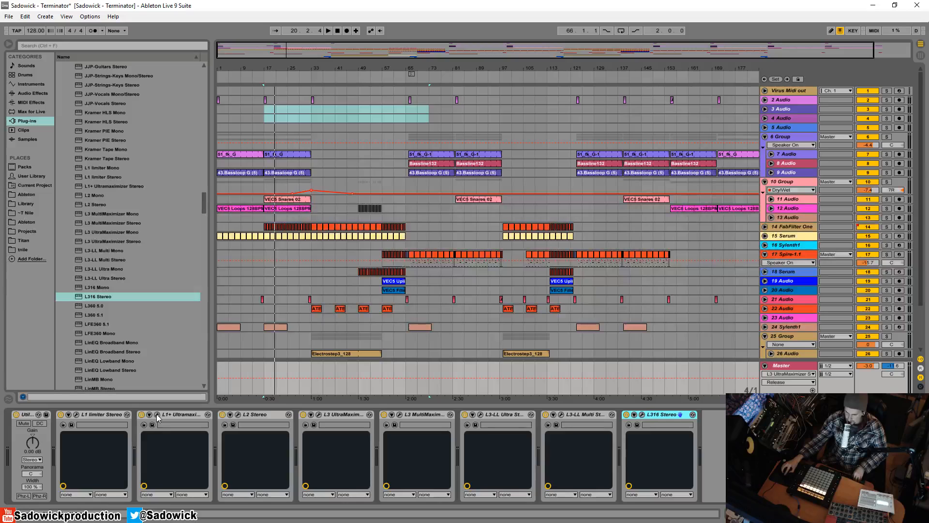
pyautogui.moveTo(381, 116); pyautogui.dragTo(311, 111)
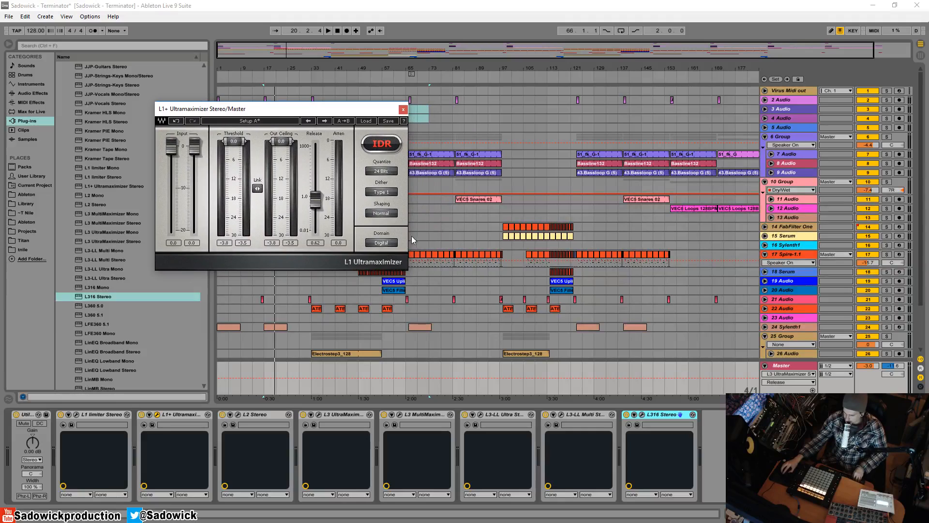
pyautogui.moveTo(359, 110); pyautogui.dragTo(358, 133)
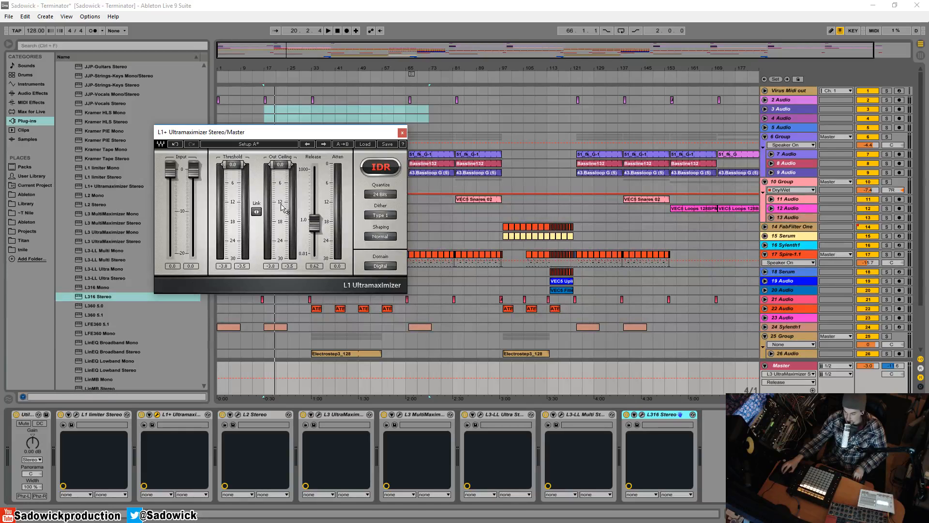
# Compare the L1 limiter and L1+ Ultramaximizer windows side by side, and close both
pyautogui.click(76, 414)
pyautogui.moveTo(336, 137); pyautogui.dragTo(483, 138)
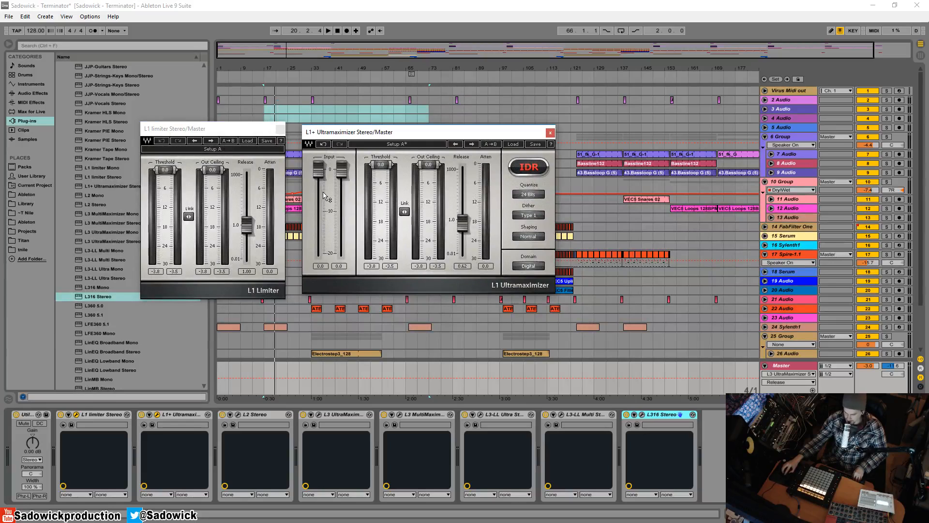
pyautogui.moveTo(413, 131); pyautogui.dragTo(397, 134)
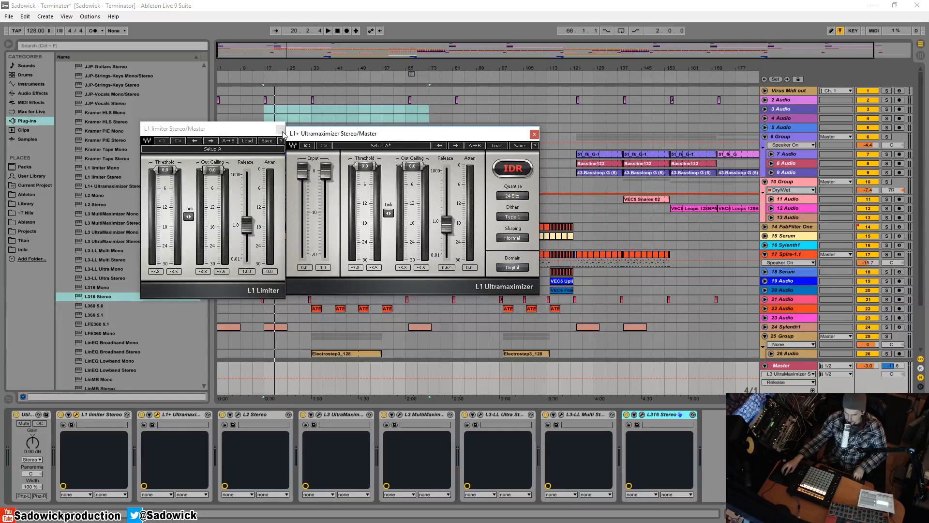
pyautogui.click(535, 134)
pyautogui.click(280, 130)
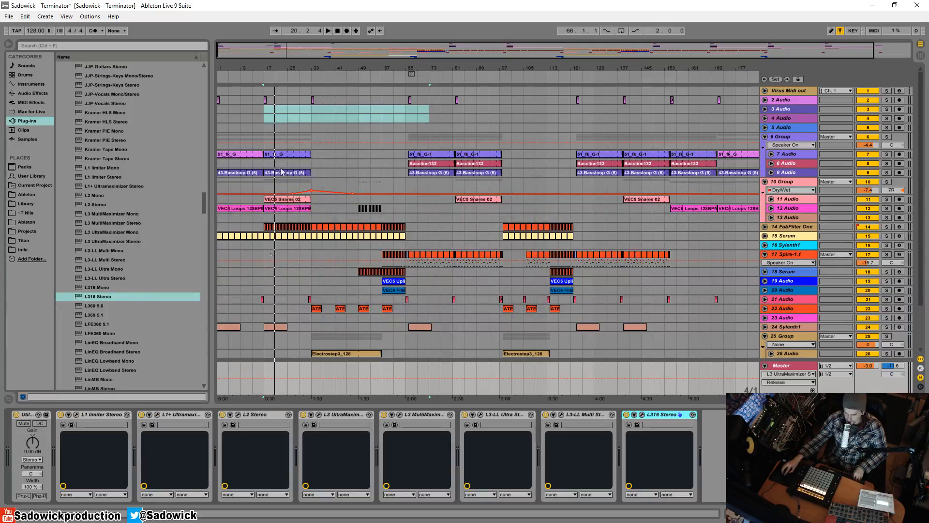
# Open the L2 Stereo plug-in, examine its ARC release and IDR dither controls, and close it
pyautogui.click(238, 414)
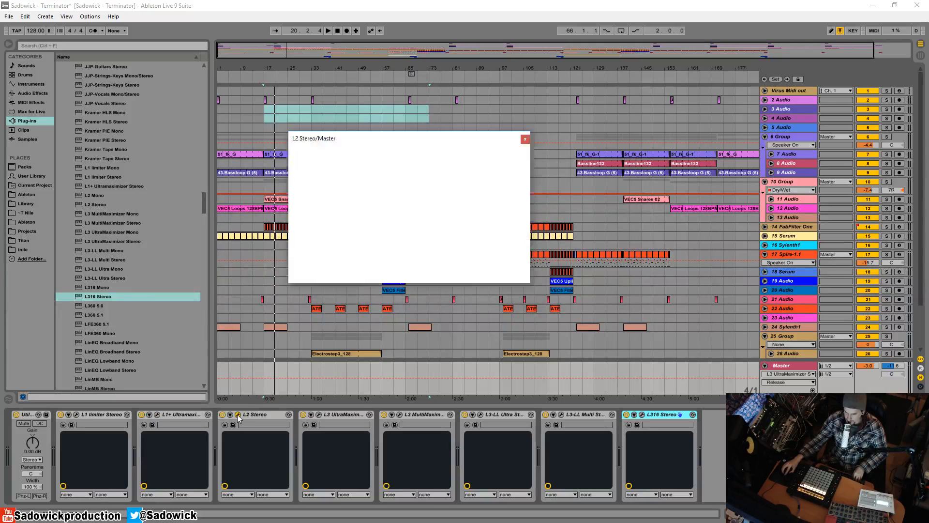
pyautogui.moveTo(413, 138); pyautogui.dragTo(306, 150)
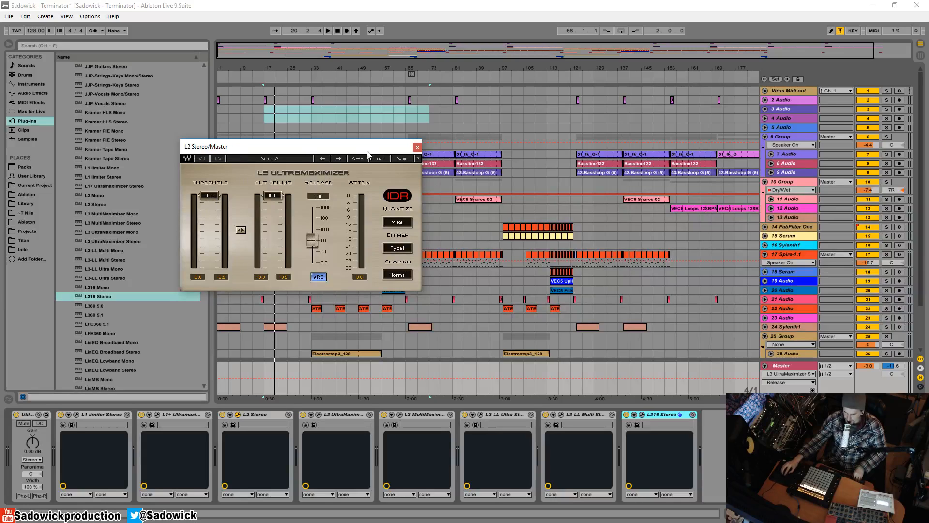
pyautogui.moveTo(367, 151); pyautogui.dragTo(388, 139)
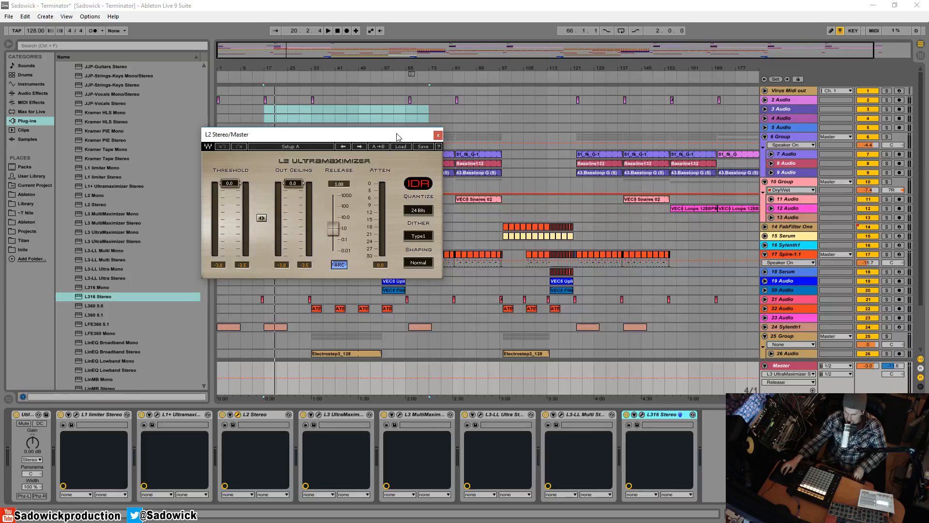
pyautogui.click(438, 135)
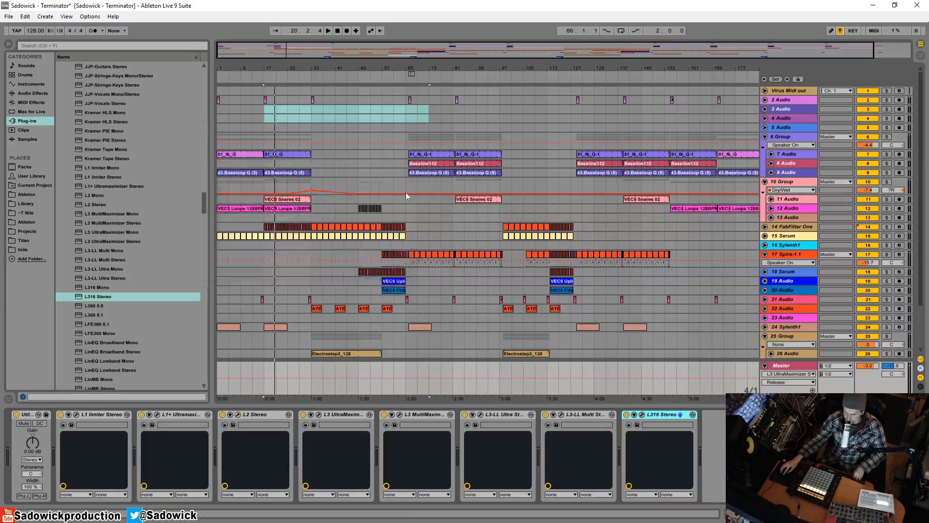
# Open the L3 UltraMaximizer and examine its available limiting profiles, leaving Basic Profile selected
pyautogui.click(319, 415)
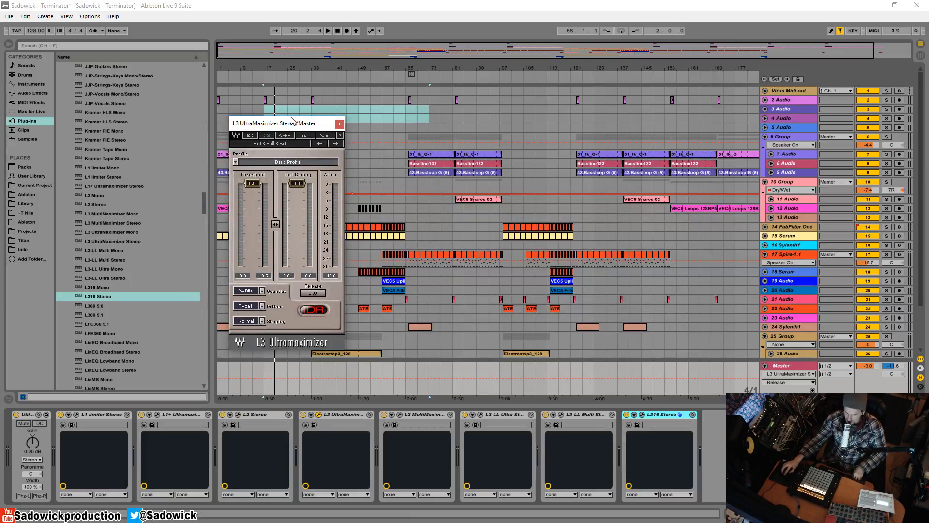
pyautogui.moveTo(293, 119); pyautogui.dragTo(281, 120)
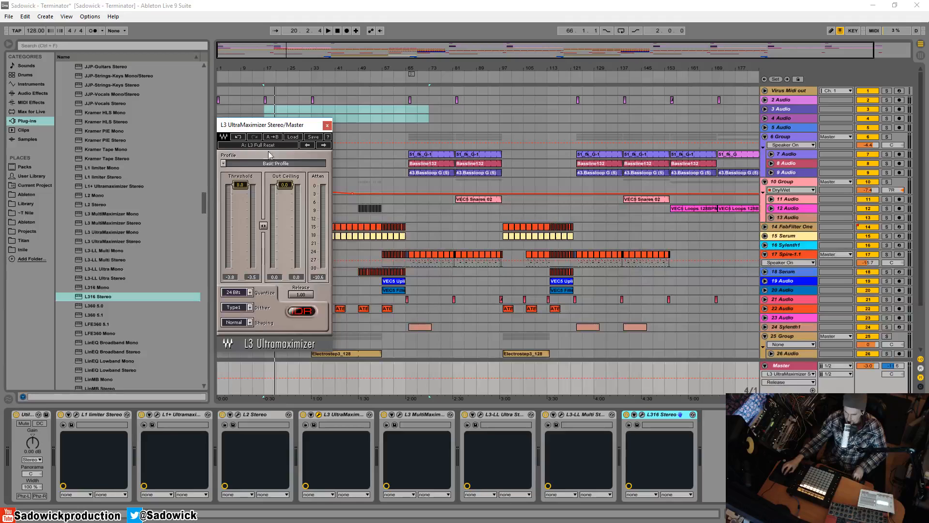
pyautogui.click(224, 163)
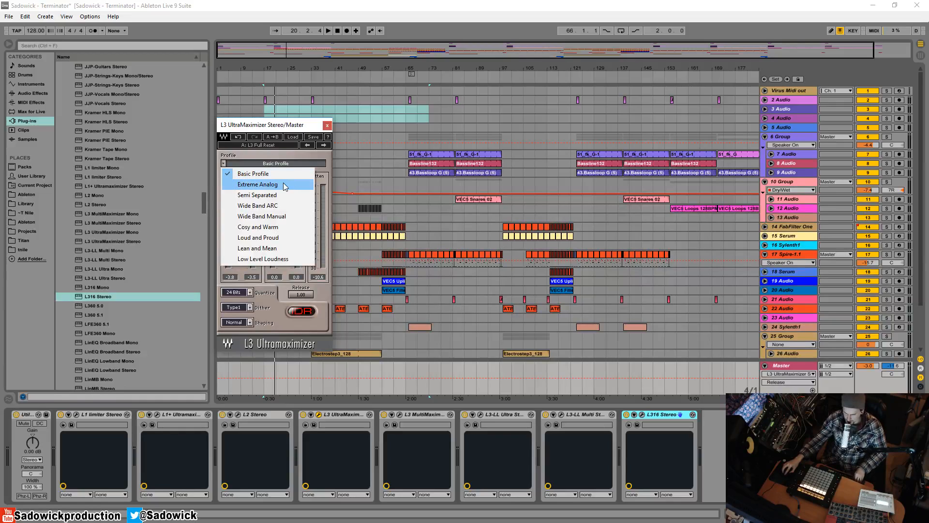
pyautogui.click(274, 126)
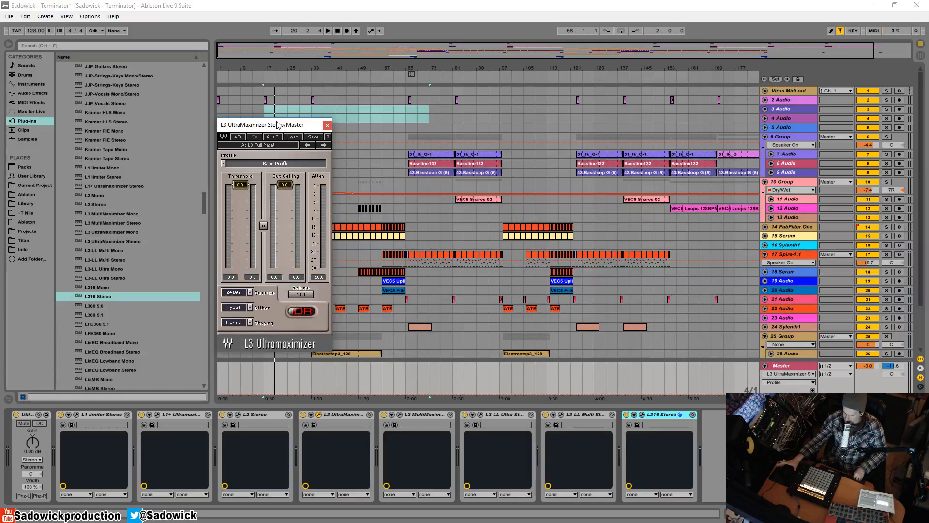
pyautogui.click(223, 163)
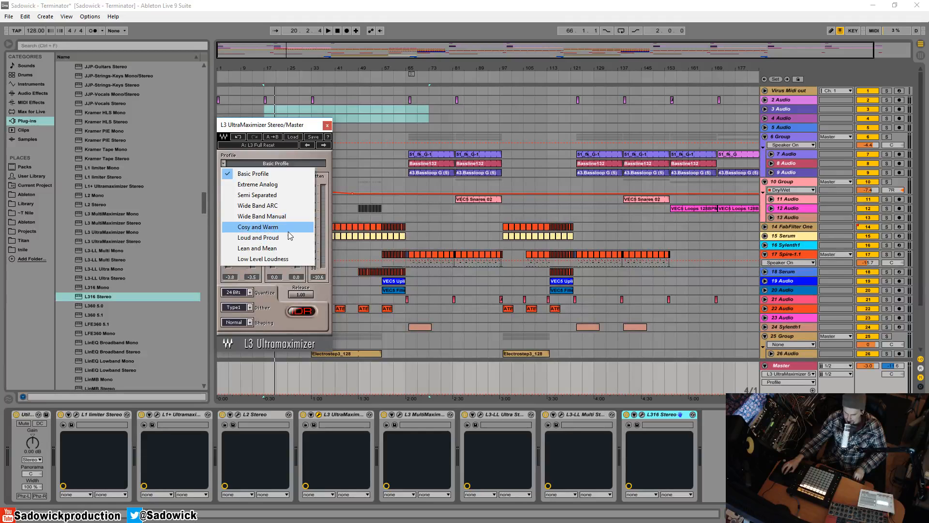
pyautogui.click(271, 126)
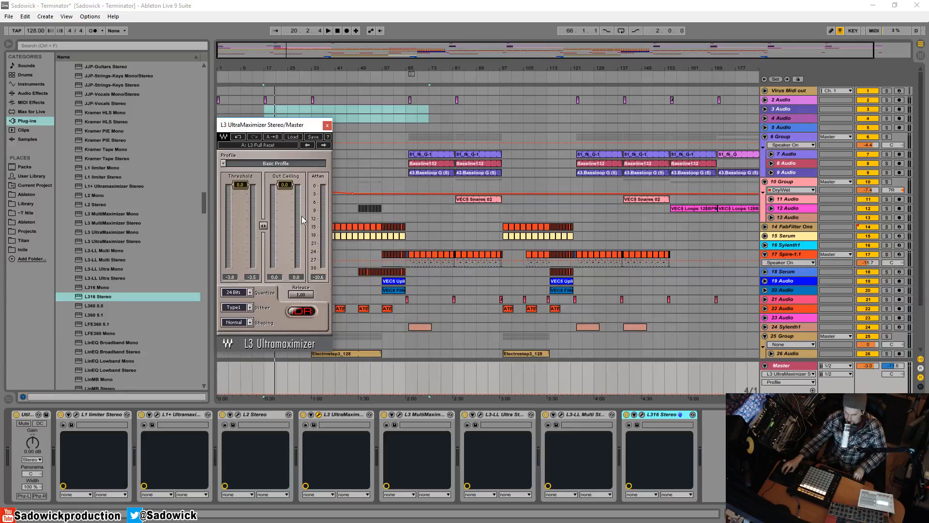
# Set the L3 UltraMaximizer's quantize to 24 Bits and its dither to None, and close the plug-in
pyautogui.click(250, 292)
pyautogui.click(257, 304)
pyautogui.click(250, 307)
pyautogui.click(252, 315)
pyautogui.click(328, 125)
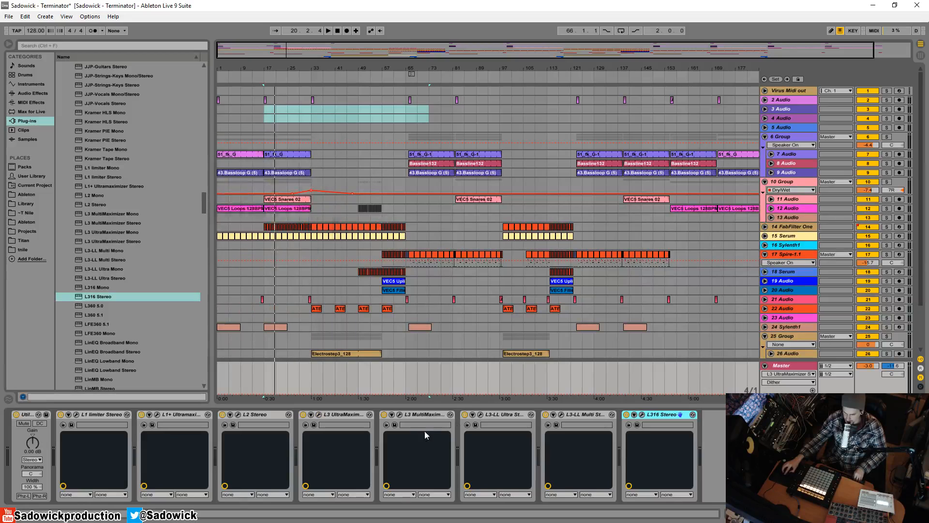
# Open the L3 MultiMaximizer and examine its band controls and master release modes, leaving ARC selected
pyautogui.click(400, 414)
pyautogui.moveTo(320, 160); pyautogui.dragTo(316, 134)
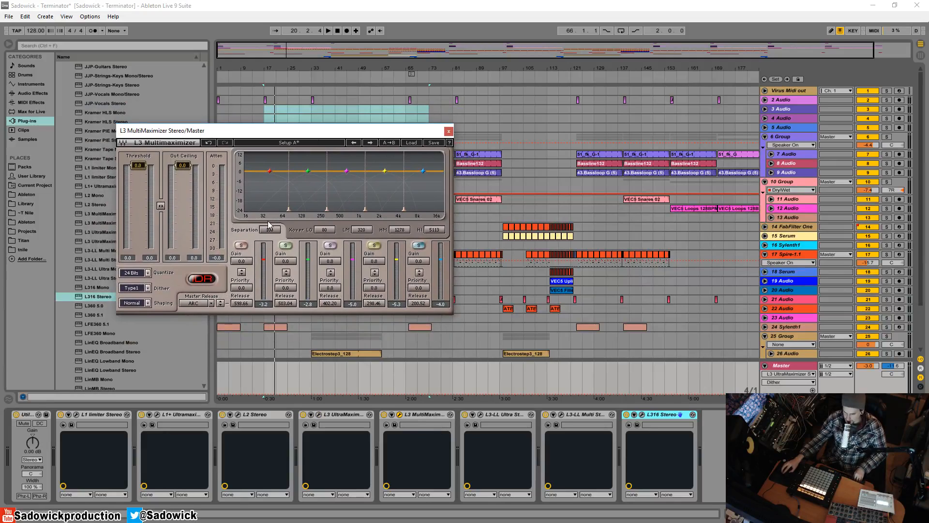
pyautogui.click(211, 303)
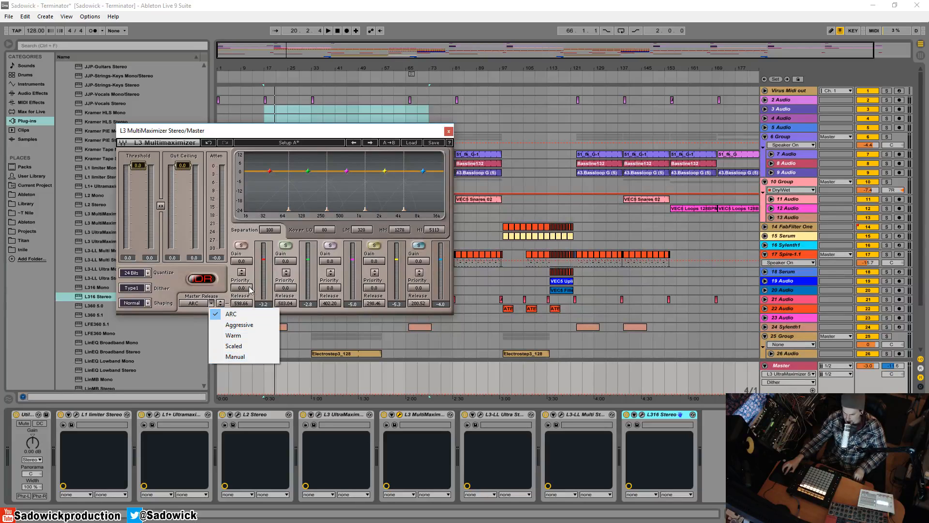
pyautogui.click(217, 267)
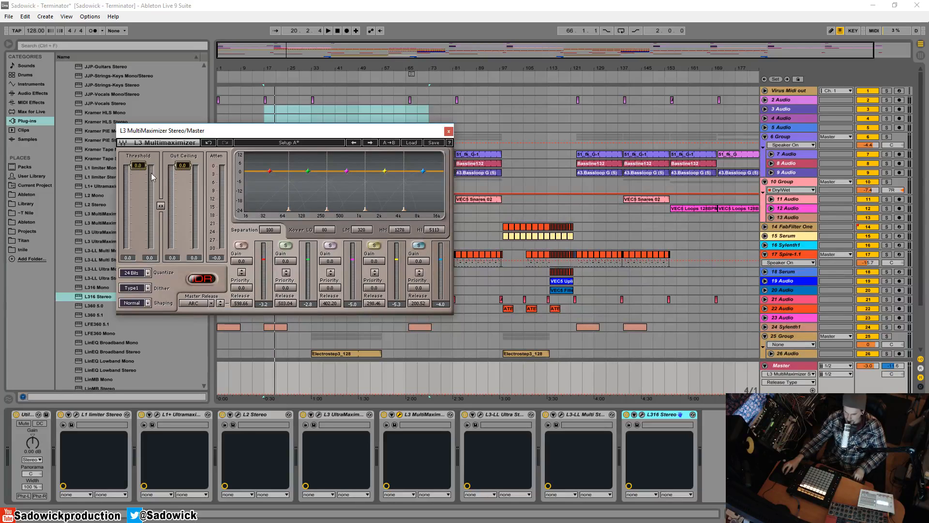
# Compare the L1 limiter's linked threshold with the L3 MultiMaximizer side by side, and close the L1 limiter
pyautogui.click(76, 415)
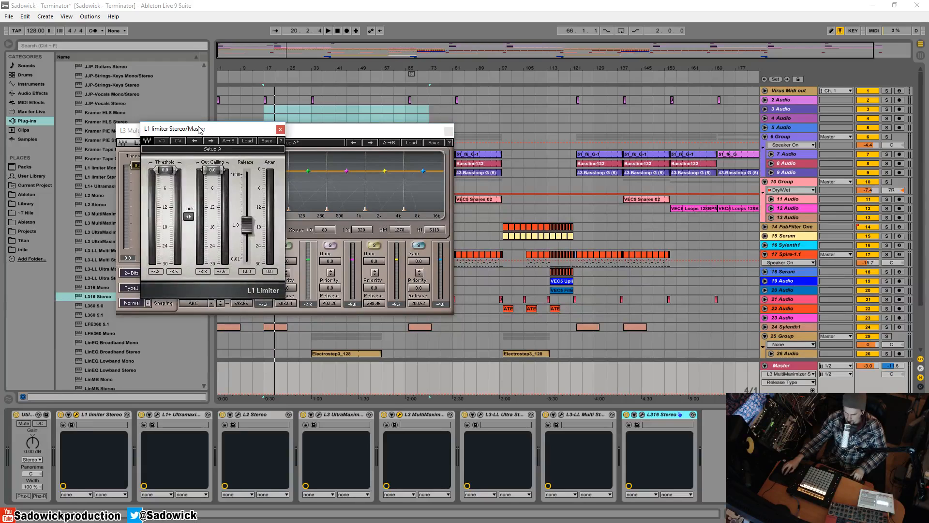
pyautogui.moveTo(201, 129); pyautogui.dragTo(81, 183)
pyautogui.moveTo(230, 128); pyautogui.dragTo(375, 104)
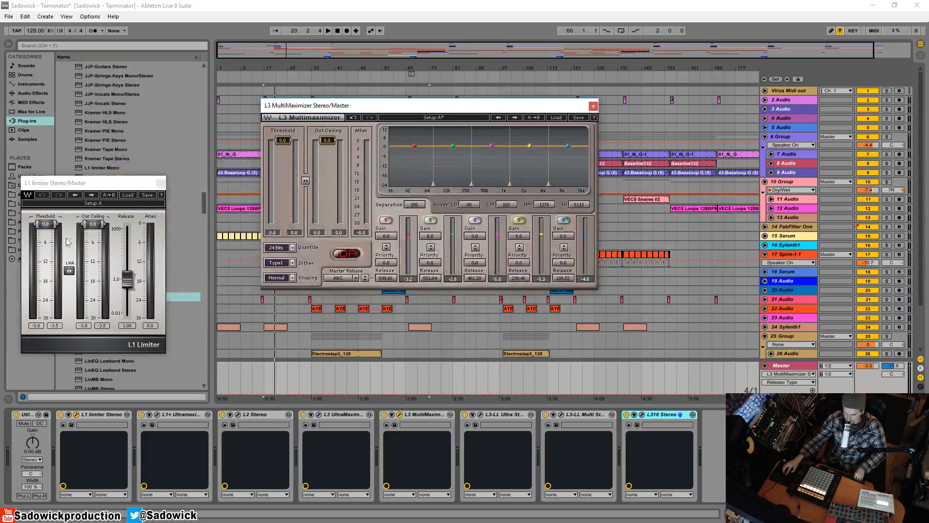
pyautogui.moveTo(46, 225); pyautogui.dragTo(158, 173)
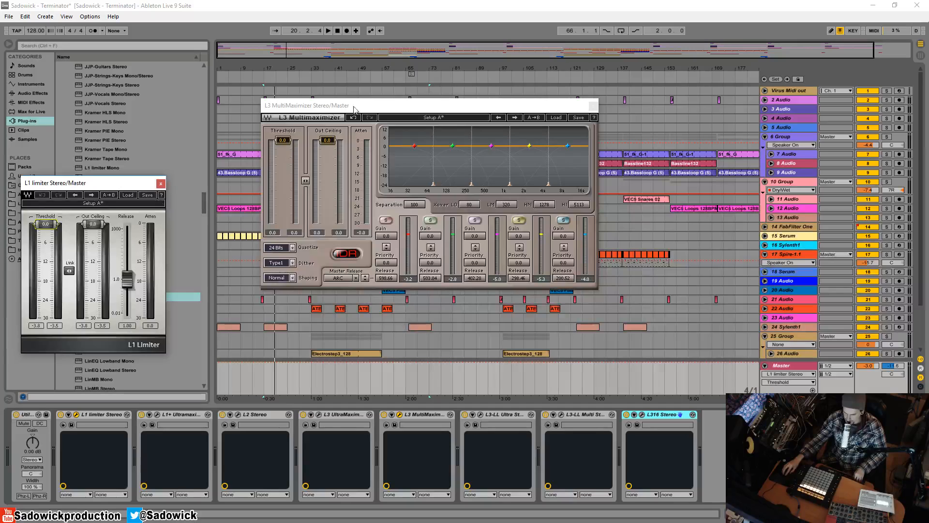
pyautogui.click(161, 184)
# Open the L2 beside the L3 MultiMaximizer, check how its threshold handle moves, and close the L2
pyautogui.moveTo(448, 107); pyautogui.dragTo(166, 59)
pyautogui.click(238, 415)
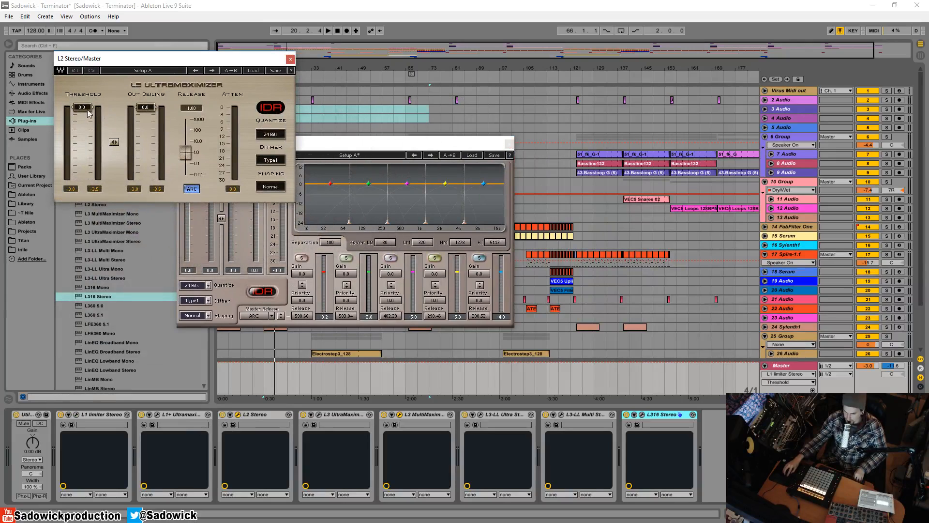
pyautogui.moveTo(88, 113)
pyautogui.mouseDown()
pyautogui.moveTo(88, 126)
pyautogui.moveTo(87, 108)
pyautogui.mouseUp()
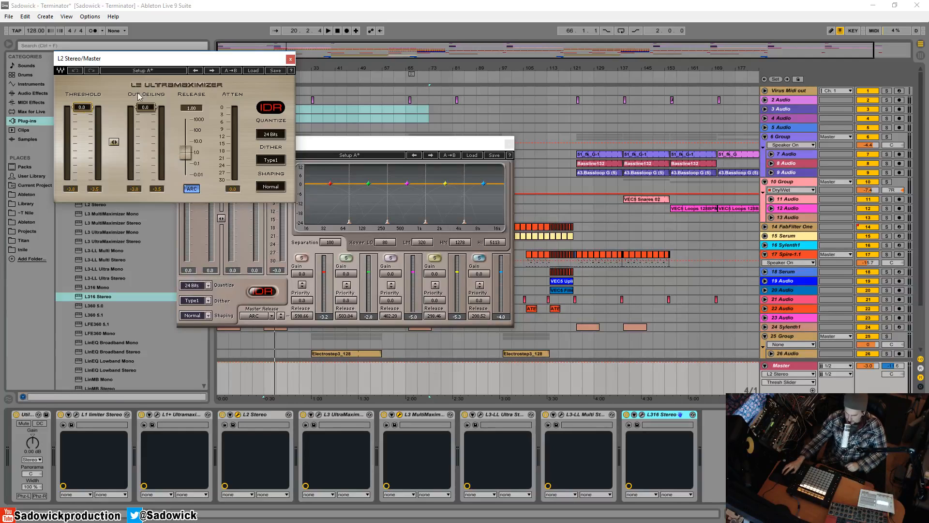
pyautogui.click(291, 58)
# Set the L3 MultiMaximizer's low crossover to 52 and close the plug-in
pyautogui.moveTo(233, 143); pyautogui.dragTo(215, 148)
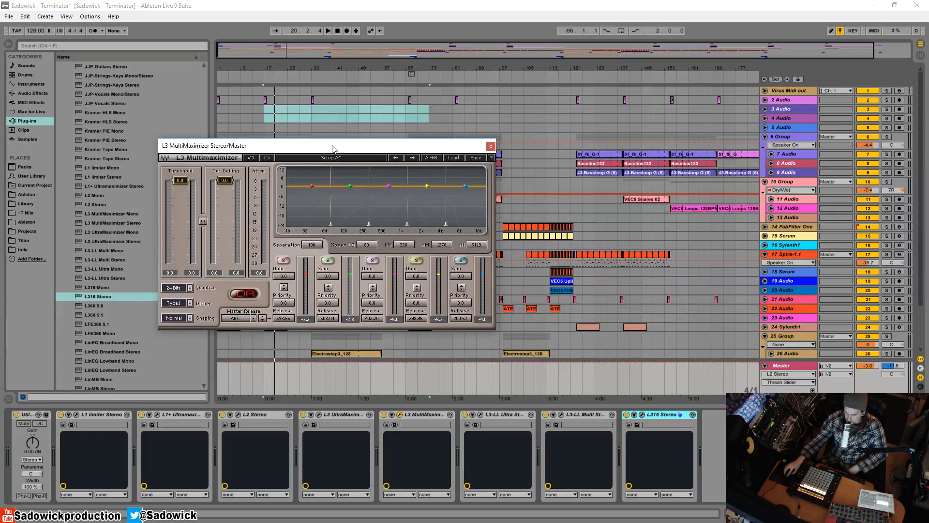
pyautogui.moveTo(331, 148); pyautogui.dragTo(347, 134)
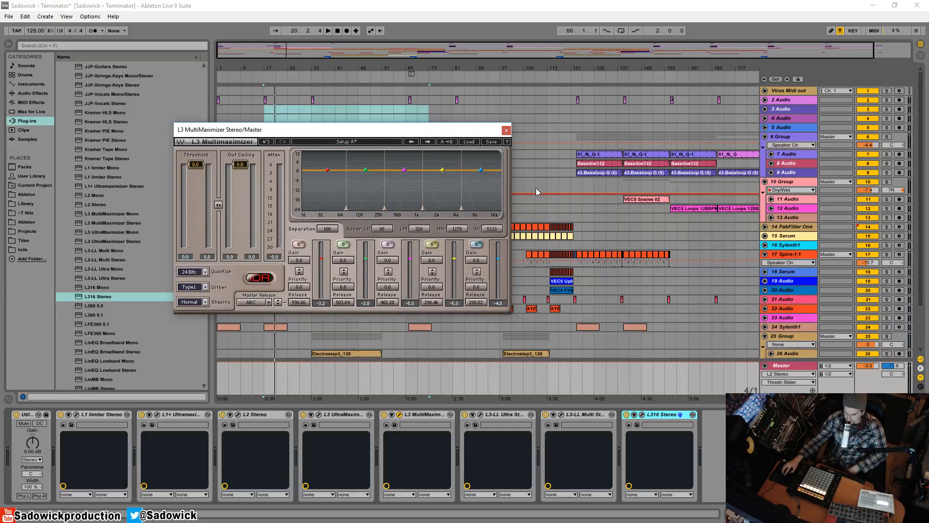
pyautogui.moveTo(450, 131); pyautogui.dragTo(452, 133)
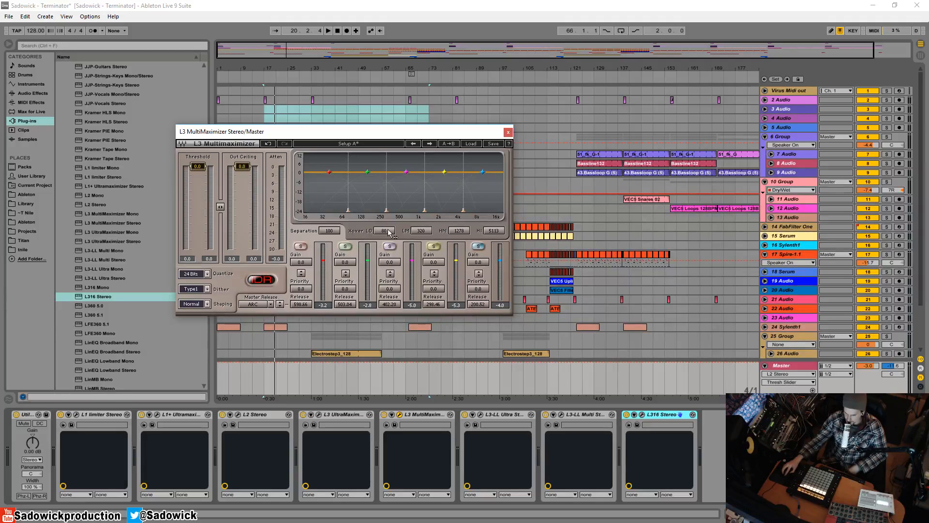
pyautogui.moveTo(388, 230)
pyautogui.mouseDown()
pyautogui.moveTo(388, 213)
pyautogui.moveTo(389, 233)
pyautogui.mouseUp()
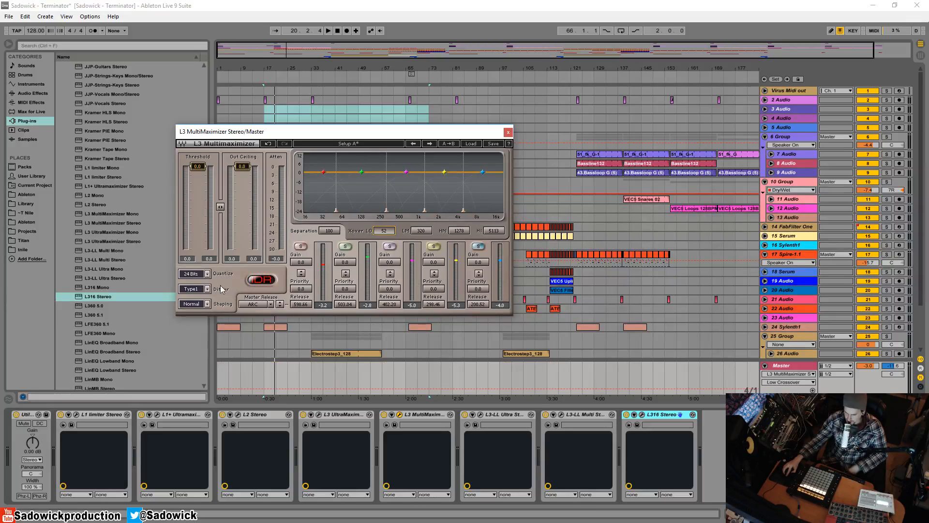
pyautogui.click(509, 133)
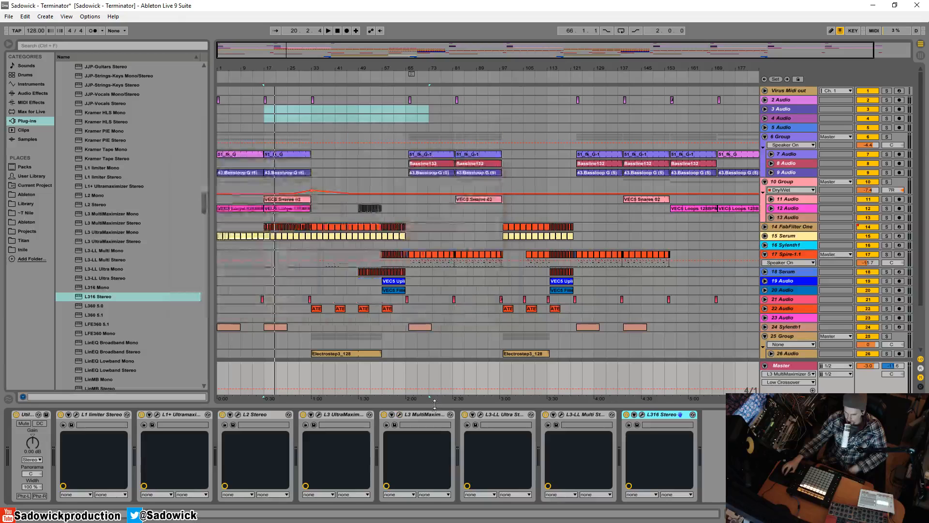
# Open the L3-LL Ultra and the L3 UltraMaximizer side by side to compare their controls, and close the L3 UltraMaximizer
pyautogui.click(481, 414)
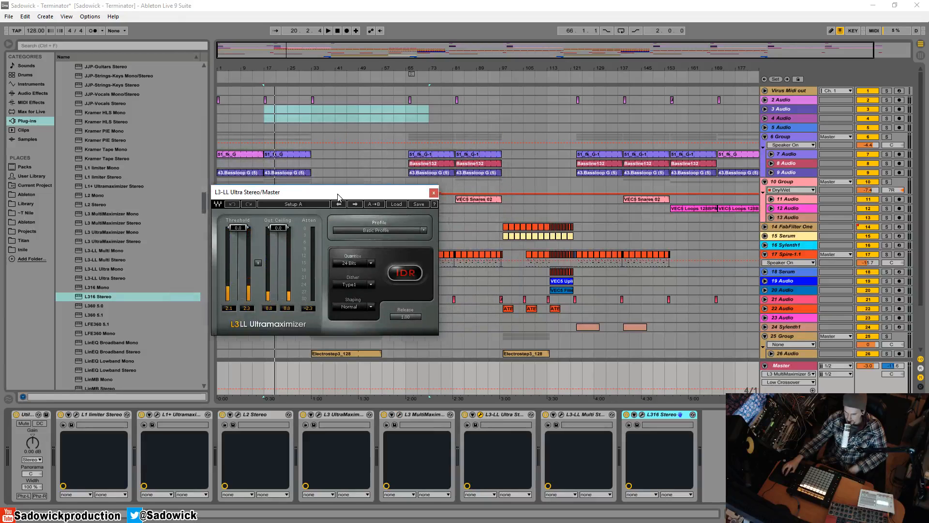
pyautogui.click(319, 414)
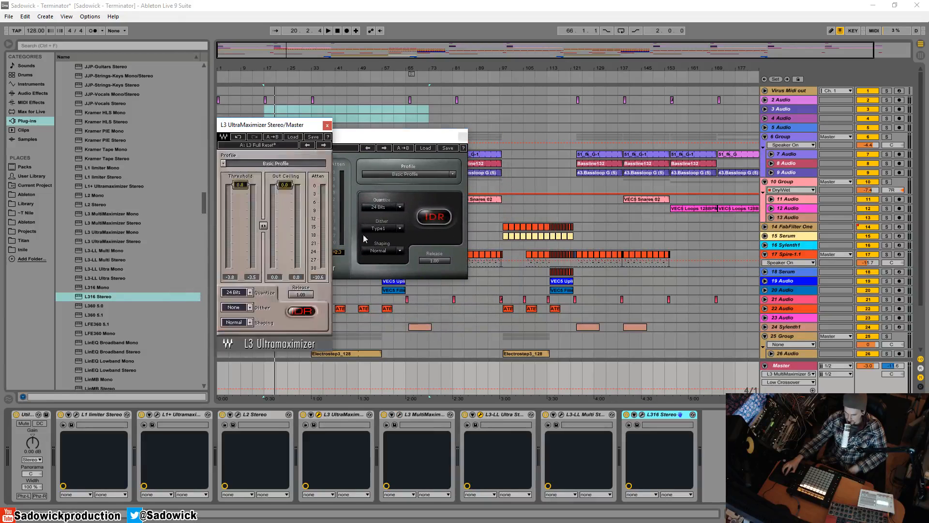
pyautogui.moveTo(300, 122); pyautogui.dragTo(161, 114)
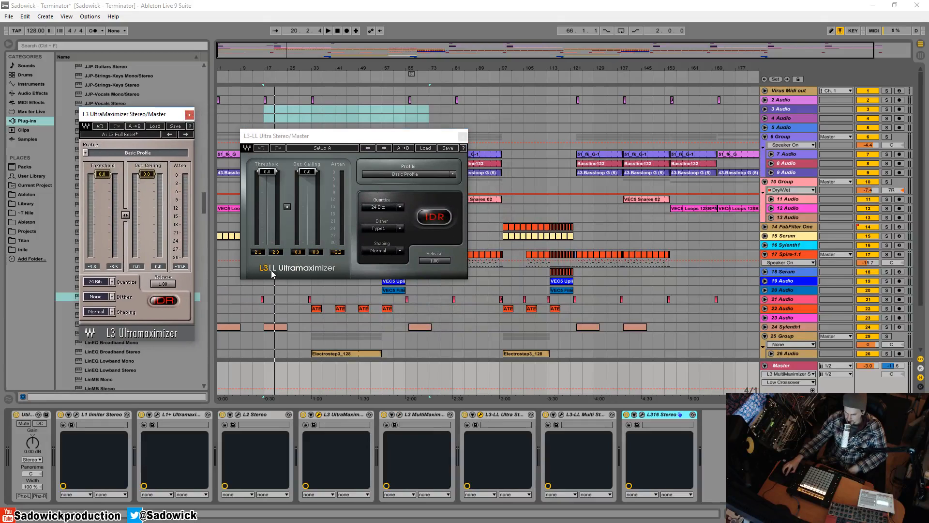
pyautogui.click(189, 115)
pyautogui.moveTo(326, 140); pyautogui.dragTo(314, 149)
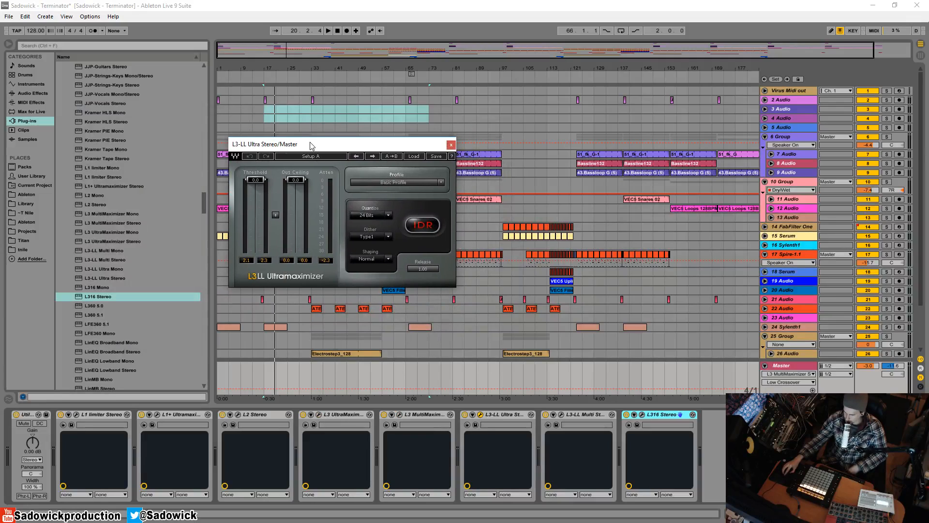
# Review the L3-LL Ultra's profiles, keeping Basic Profile, set its release to 2.68, and close the plug-in
pyautogui.click(441, 183)
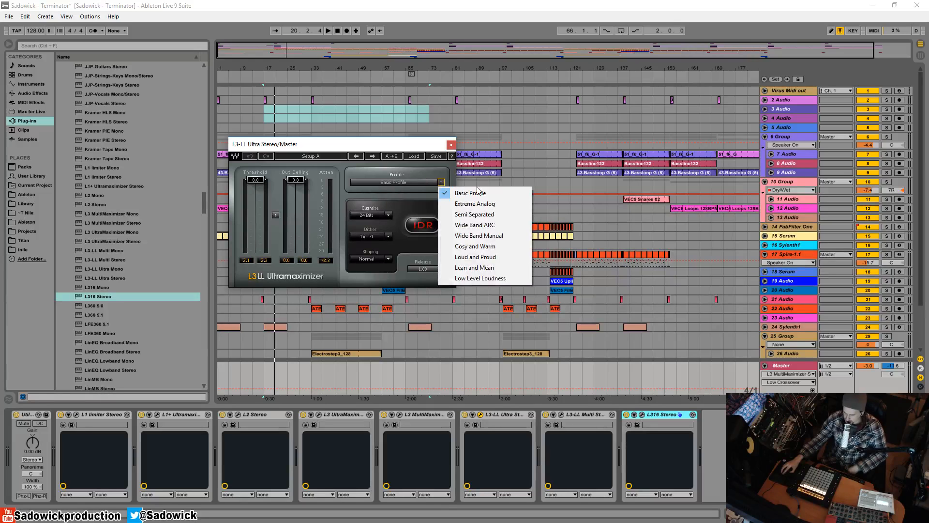
pyautogui.click(412, 149)
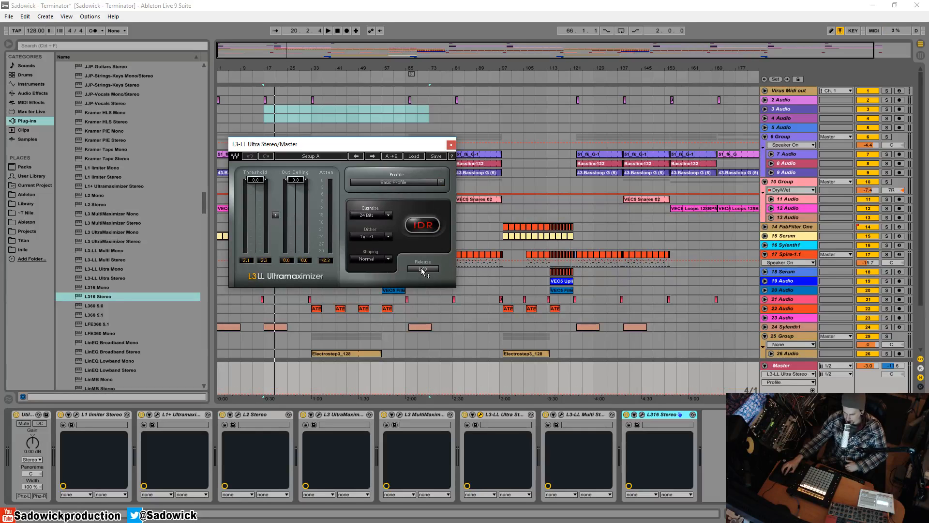
pyautogui.moveTo(423, 269); pyautogui.dragTo(423, 248)
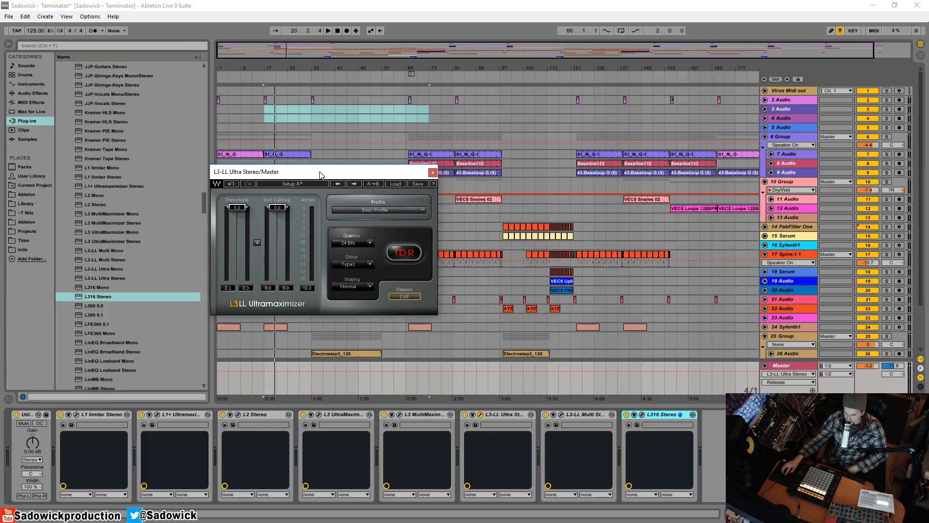
pyautogui.moveTo(339, 146); pyautogui.dragTo(320, 174)
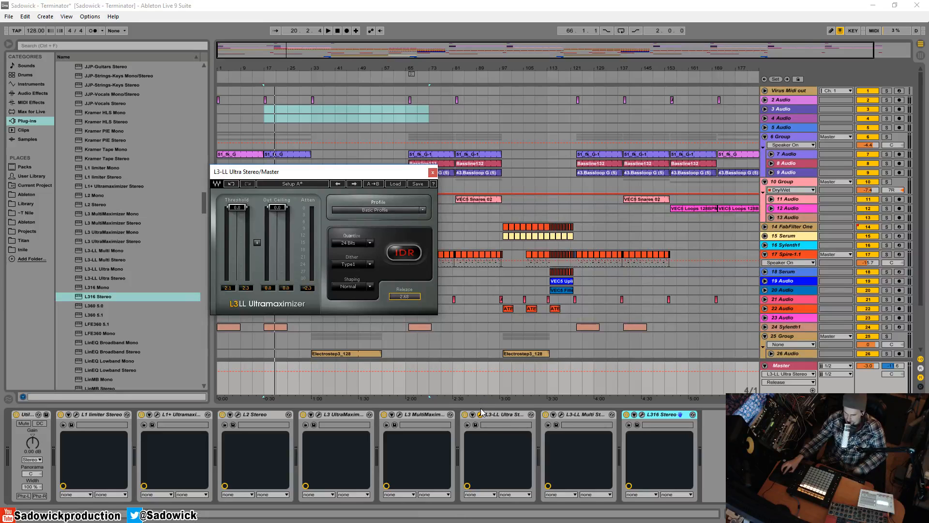
pyautogui.click(433, 172)
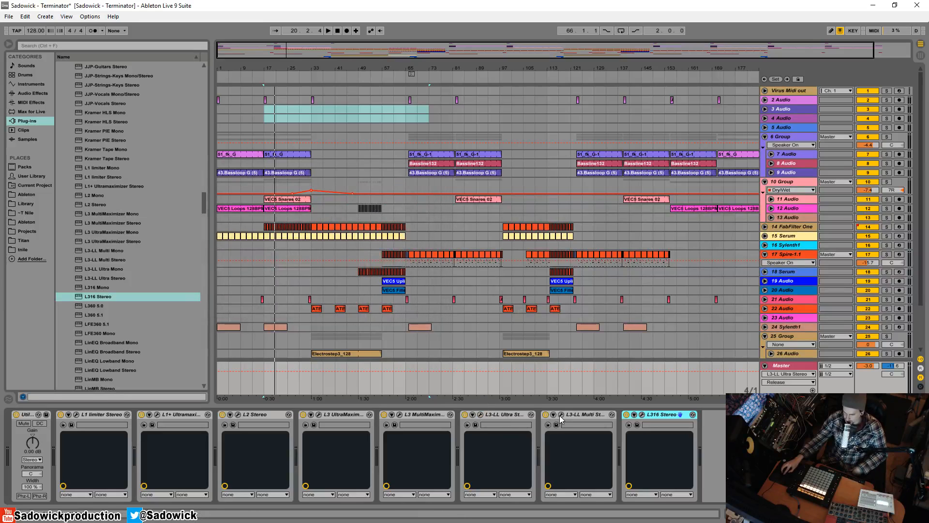
# Open the L3-LL Multi from the master chain and examine its band, crossover and master release controls
pyautogui.click(560, 416)
pyautogui.moveTo(574, 203); pyautogui.dragTo(324, 108)
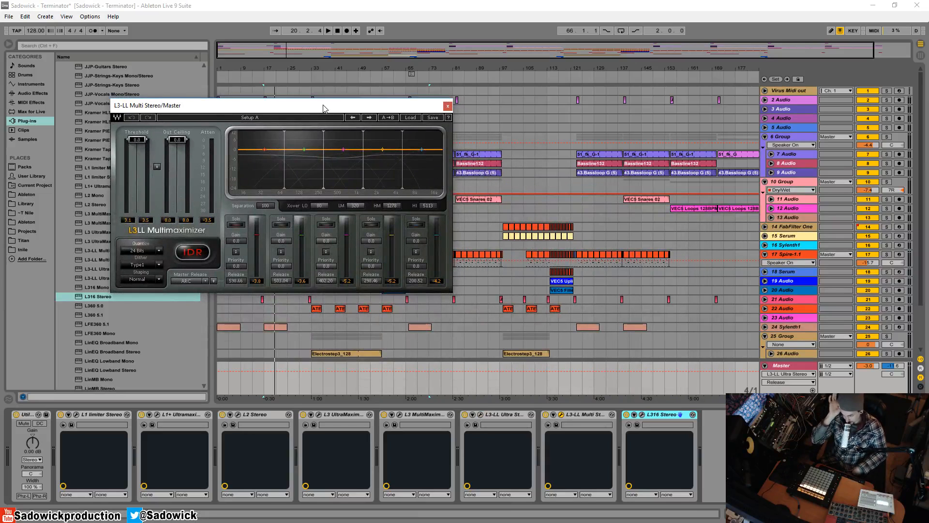
pyautogui.click(594, 416)
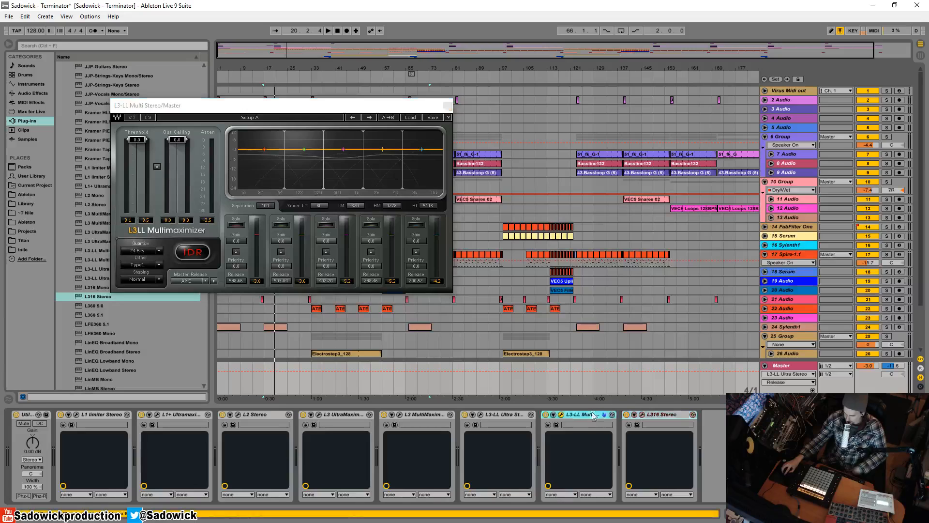
pyautogui.doubleClick(595, 415)
pyautogui.doubleClick(546, 438)
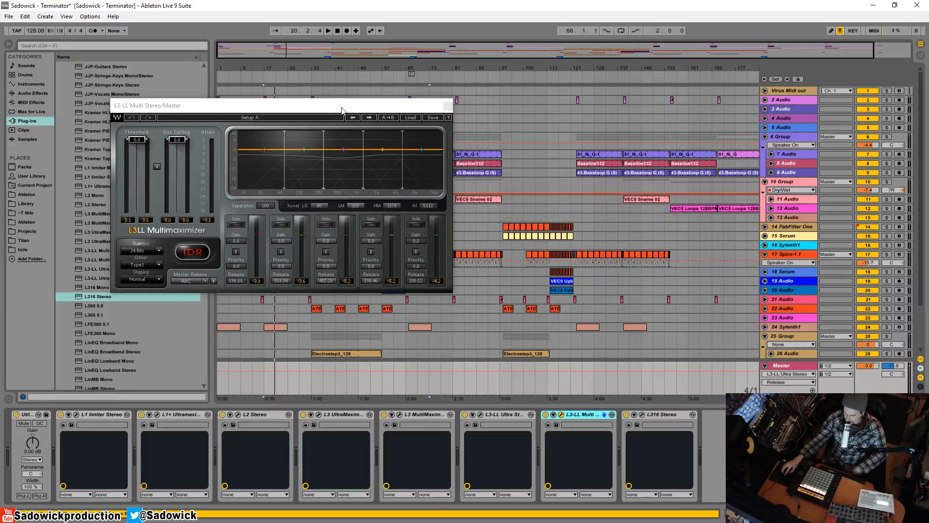
pyautogui.moveTo(346, 108); pyautogui.dragTo(428, 156)
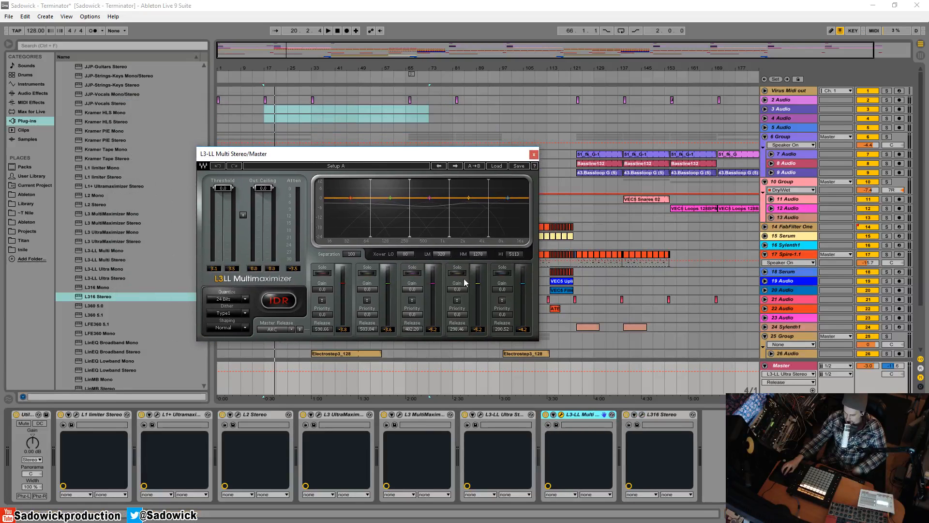
# Compare the L3 MultiMaximizer with the L3-LL Multi, one above the other, and close both plug-ins
pyautogui.click(399, 415)
pyautogui.moveTo(367, 127); pyautogui.dragTo(354, 35)
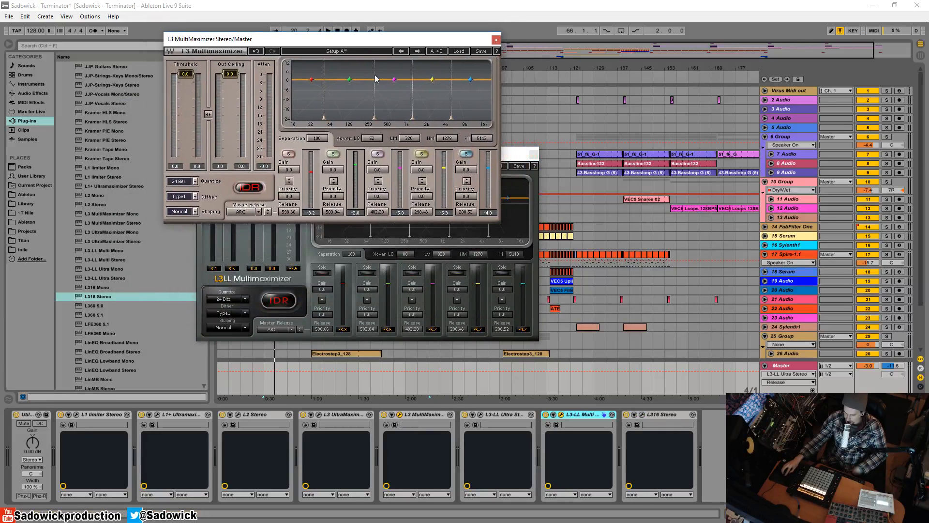
pyautogui.moveTo(516, 159); pyautogui.dragTo(482, 236)
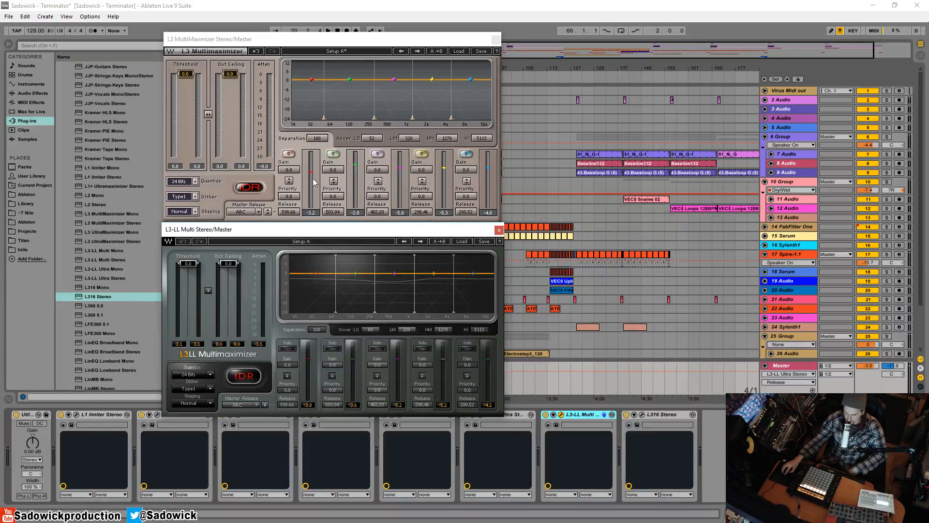
pyautogui.click(495, 39)
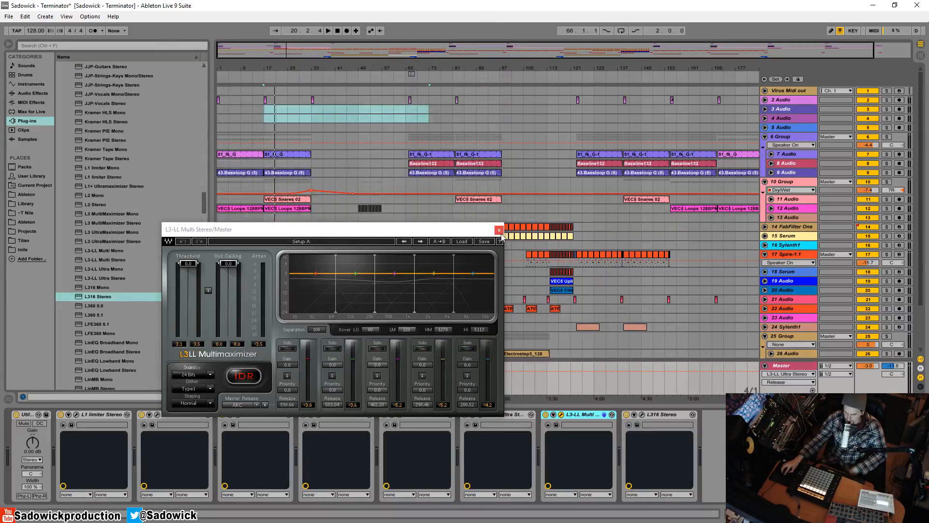
pyautogui.click(499, 230)
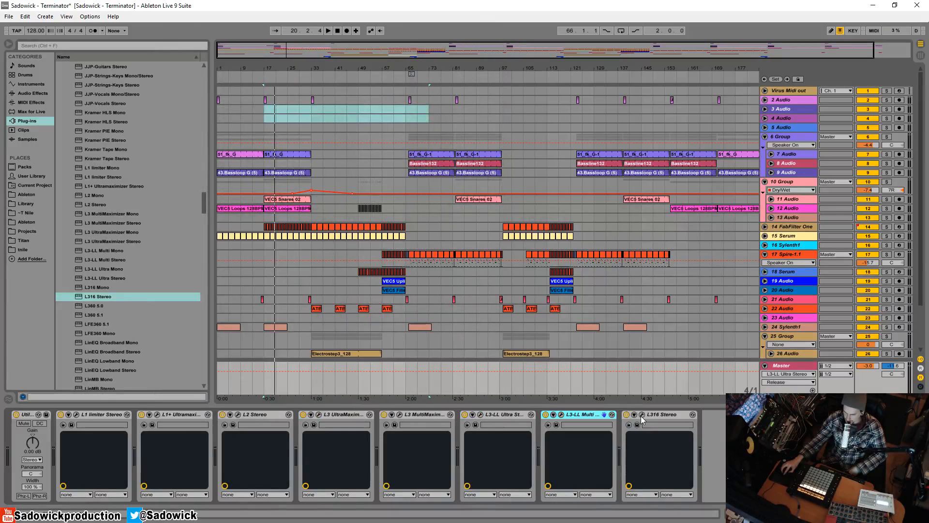
# Open the L316 alongside the L3 MultiMaximizer and move the L316's first band to a frequency of 125
pyautogui.click(642, 415)
pyautogui.moveTo(364, 113); pyautogui.dragTo(410, 97)
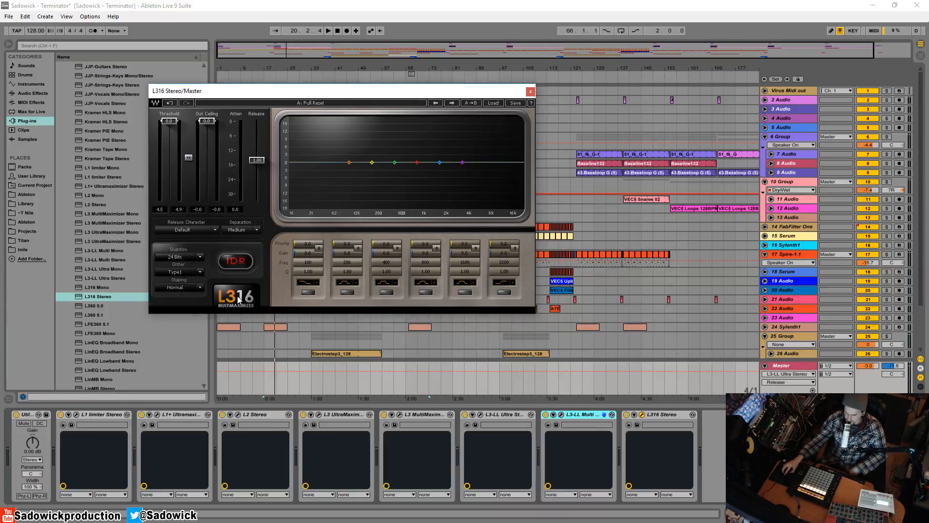
pyautogui.click(400, 414)
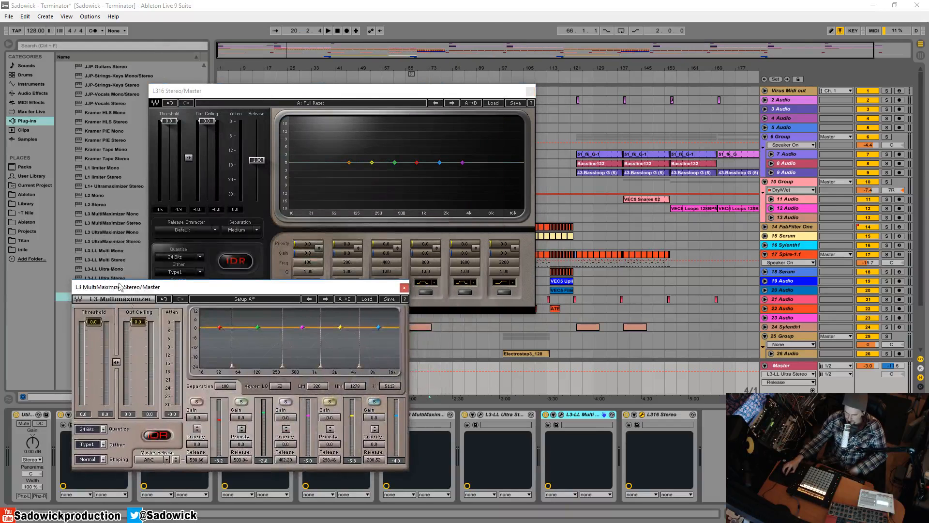
pyautogui.moveTo(357, 92); pyautogui.dragTo(434, 56)
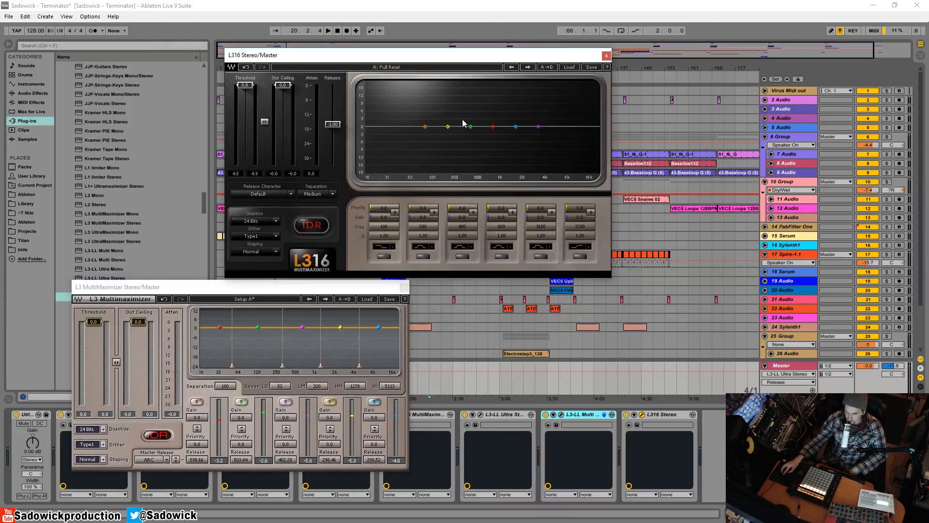
pyautogui.moveTo(426, 127)
pyautogui.mouseDown()
pyautogui.moveTo(389, 126)
pyautogui.moveTo(436, 128)
pyautogui.mouseUp()
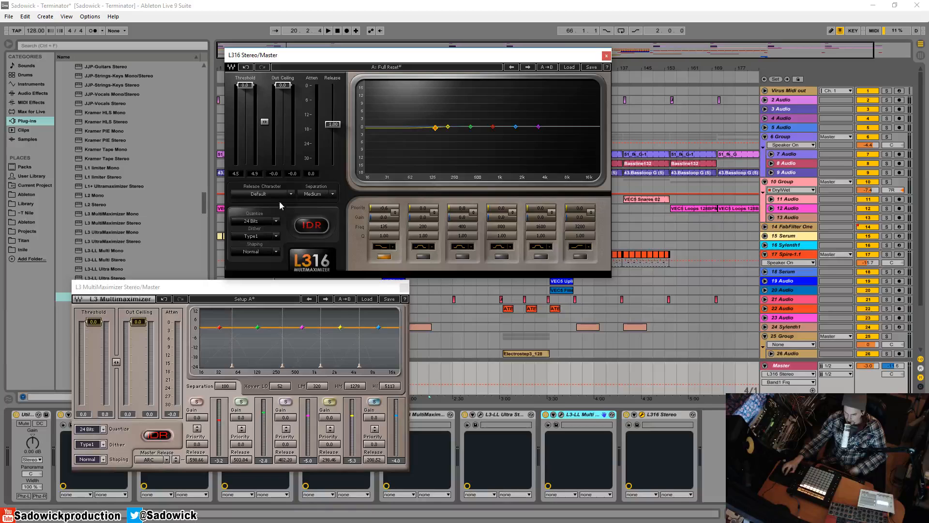
# Review the L316's release character and separation options, keeping Default and Medium, and close the L3 MultiMaximizer
pyautogui.click(291, 195)
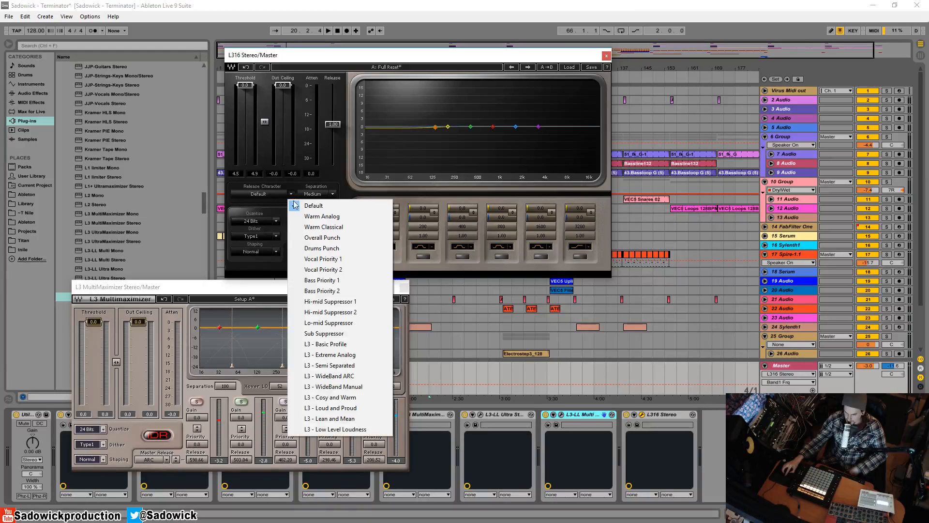
pyautogui.click(256, 288)
pyautogui.click(403, 288)
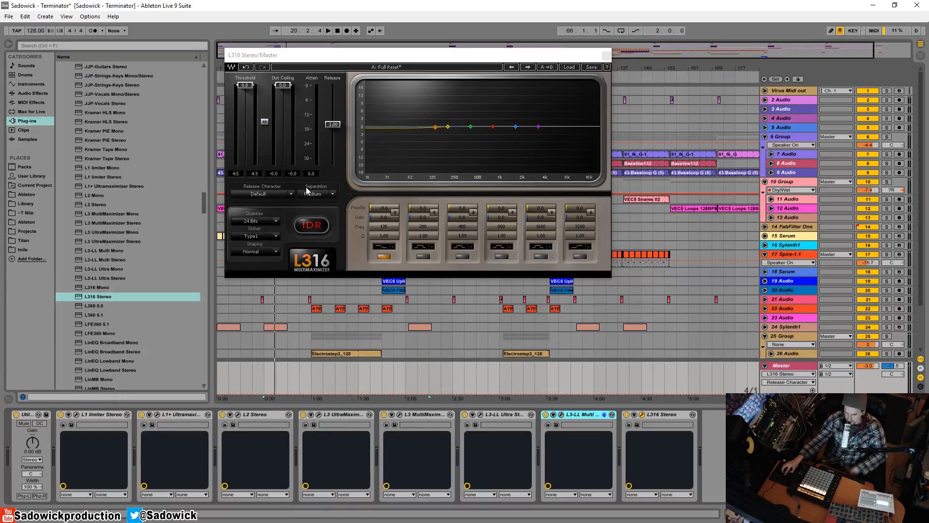
pyautogui.click(333, 195)
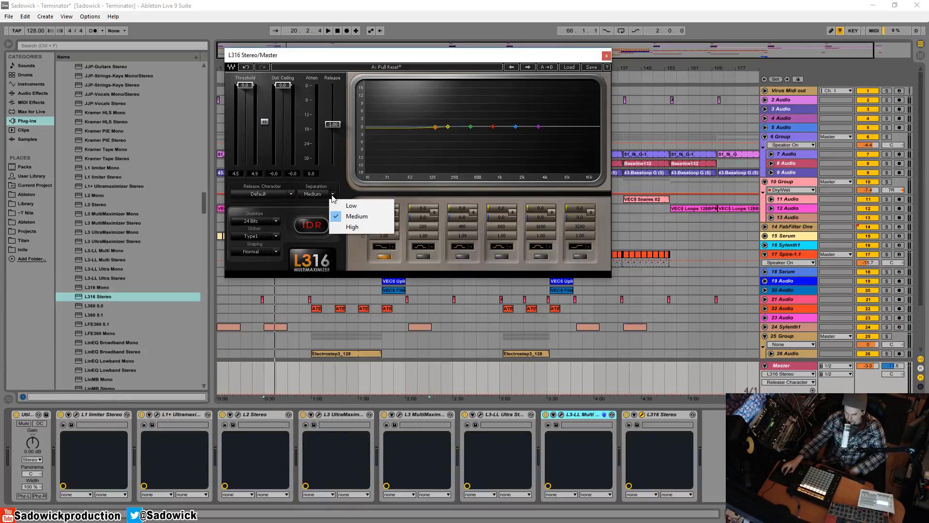
pyautogui.click(341, 192)
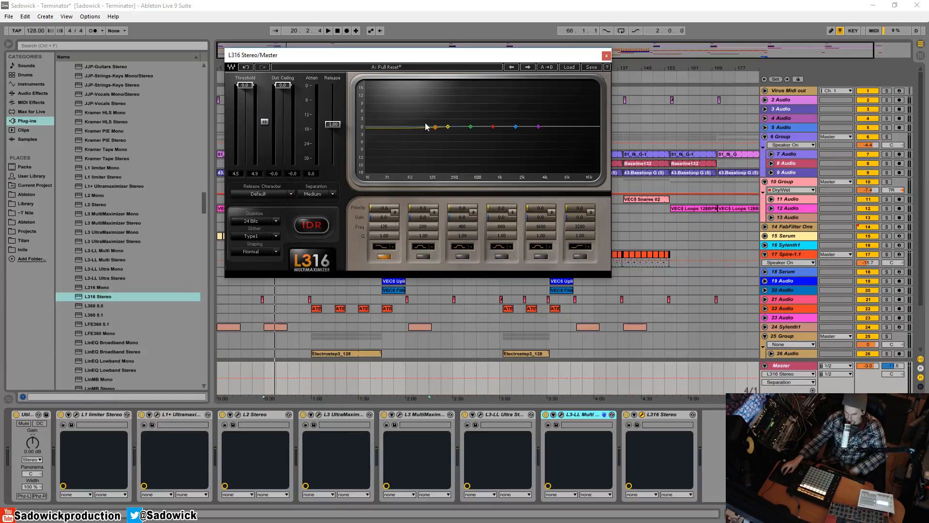
# Move the L316's first band to a frequency of 114 and close the plug-in
pyautogui.moveTo(435, 127)
pyautogui.mouseDown()
pyautogui.moveTo(435, 113)
pyautogui.moveTo(429, 126)
pyautogui.mouseUp()
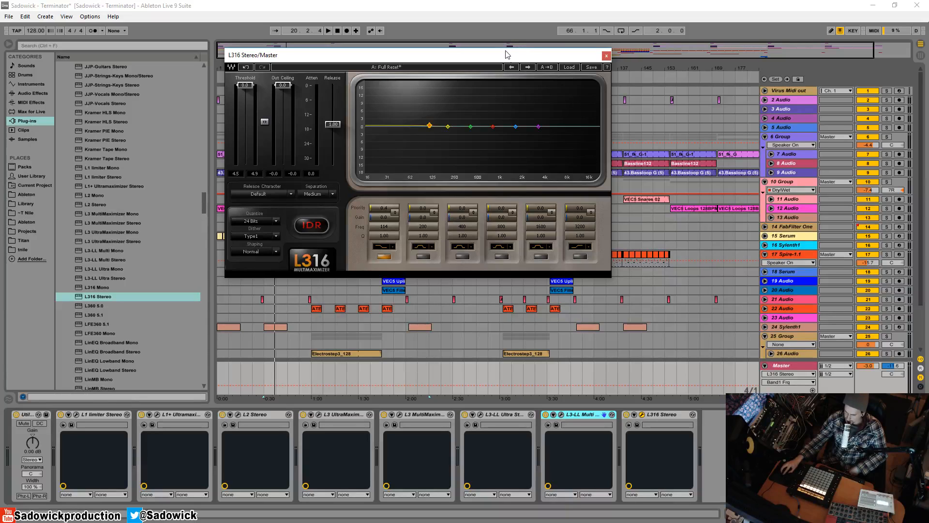
pyautogui.moveTo(506, 54); pyautogui.dragTo(492, 62)
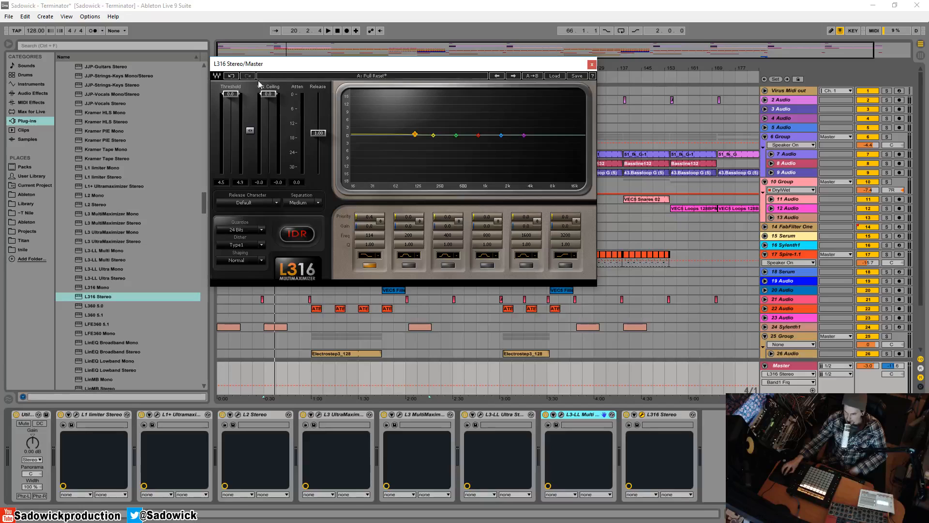
pyautogui.moveTo(310, 66); pyautogui.dragTo(293, 81)
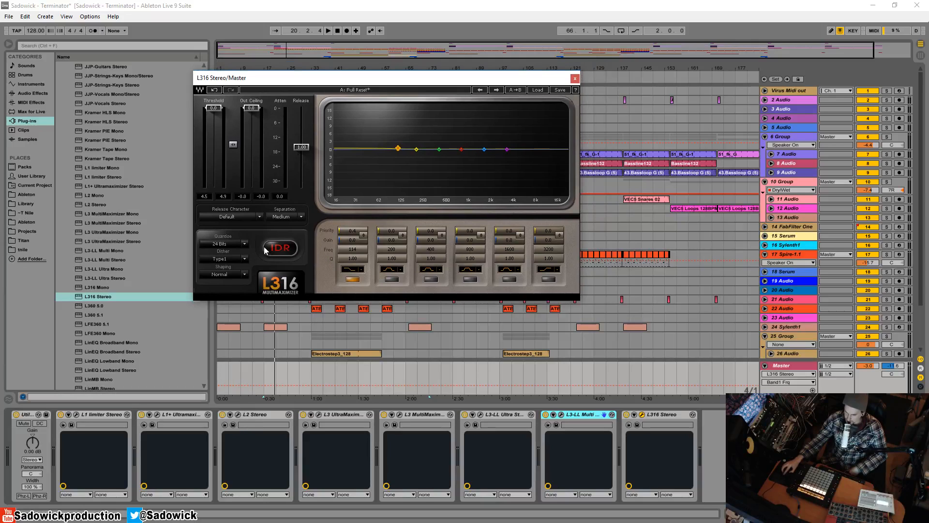
pyautogui.click(574, 79)
# Reopen the L2 in the middle of the arrangement and try its ARC release switch
pyautogui.click(239, 414)
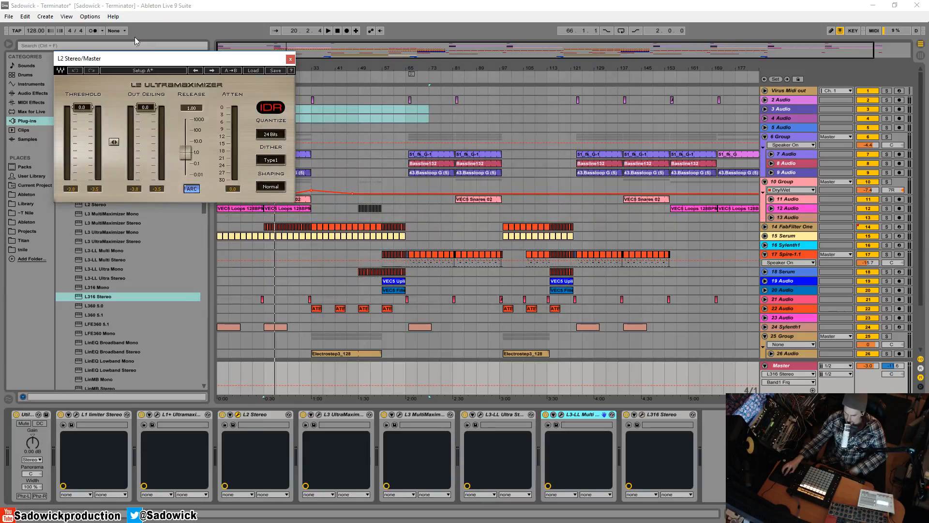
pyautogui.moveTo(128, 54); pyautogui.dragTo(370, 168)
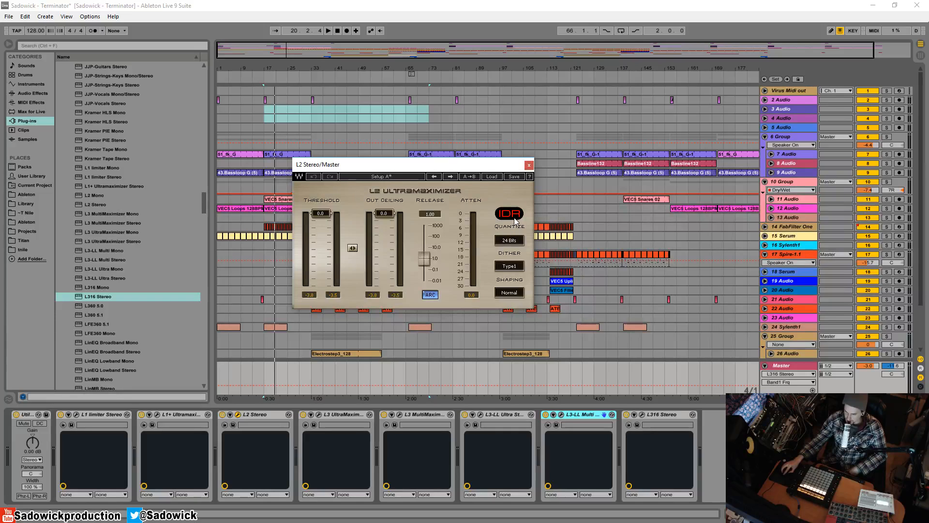
pyautogui.click(431, 295)
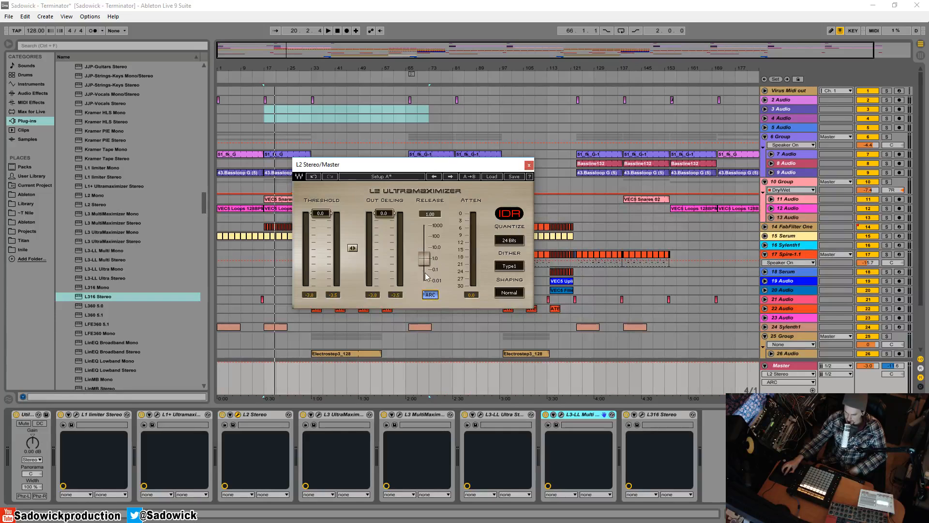